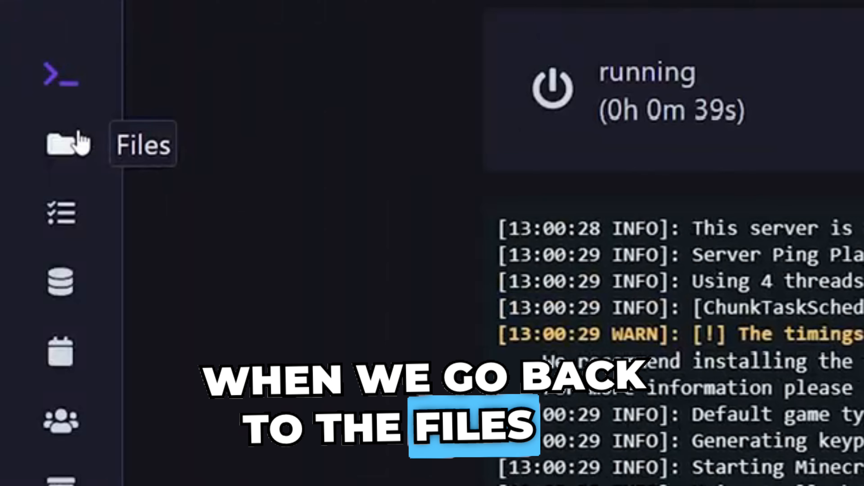
Open the plugins folder in the server's files and restart the server to load the plugins.
left_click(78, 142)
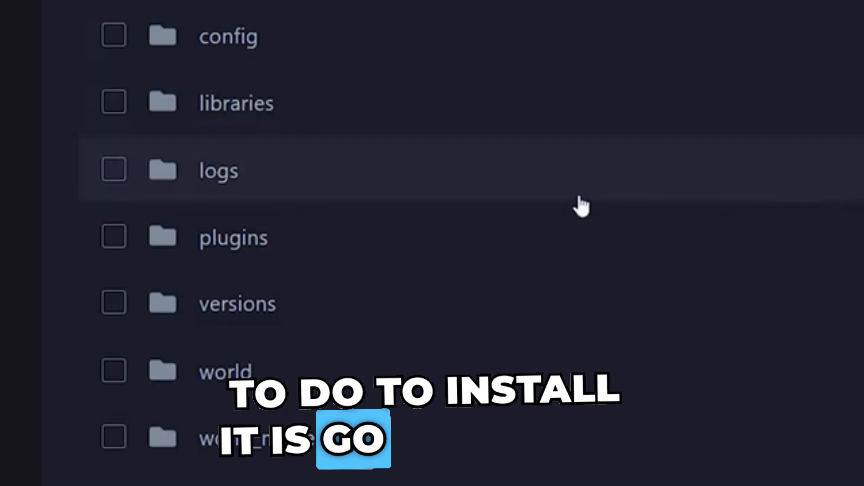
left_click(361, 241)
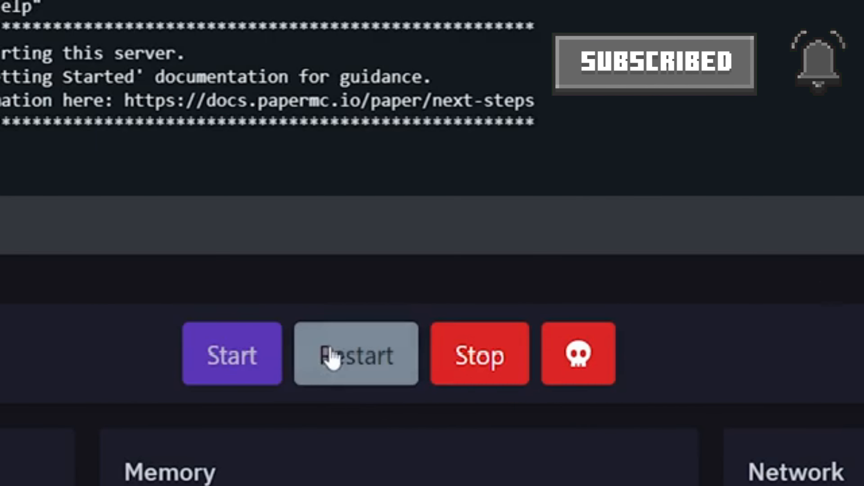
left_click(331, 358)
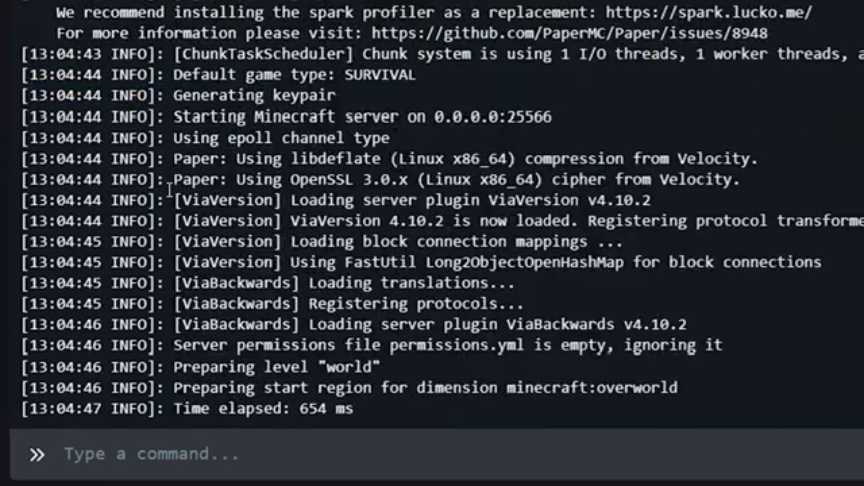
Examine the ViaVersion and ViaBackwards loading lines in the server's console startup log.
left_click_drag(173, 200, 791, 260)
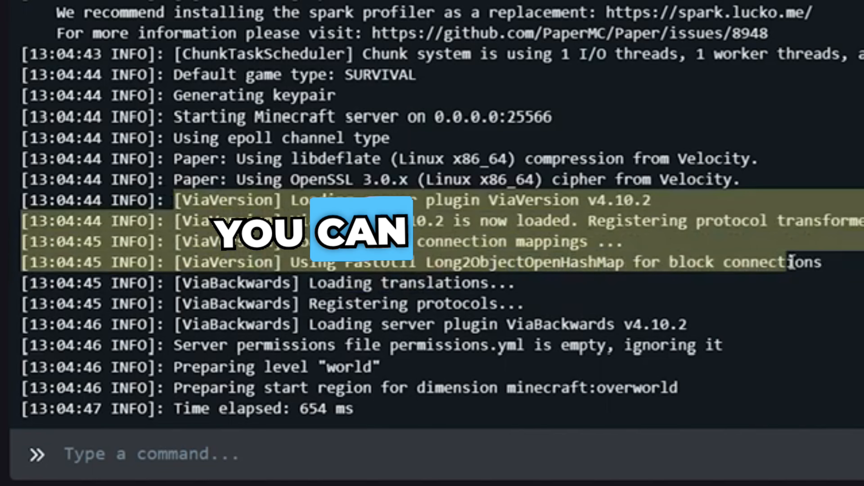
left_click_drag(174, 283, 743, 348)
left_click(741, 330)
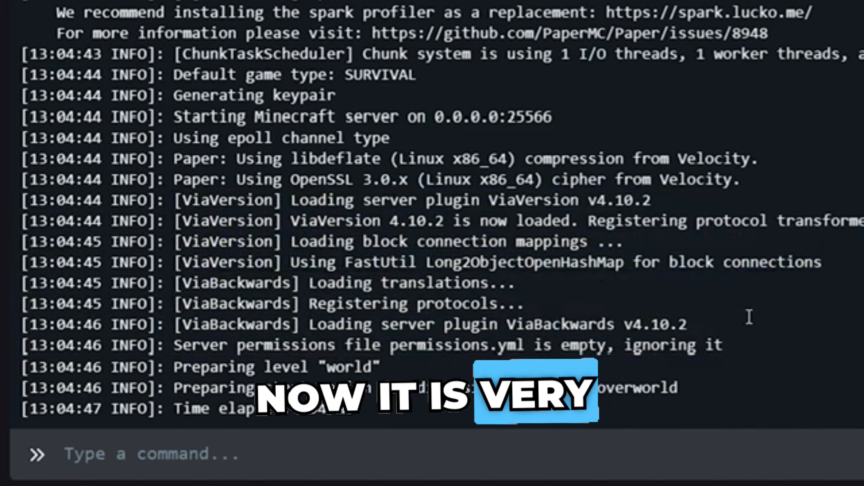
left_click_drag(745, 323, 12, 202)
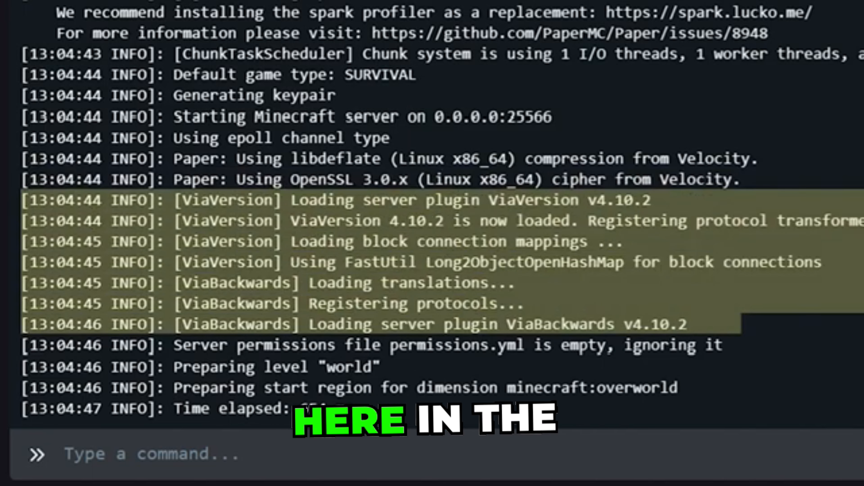
left_click(279, 221)
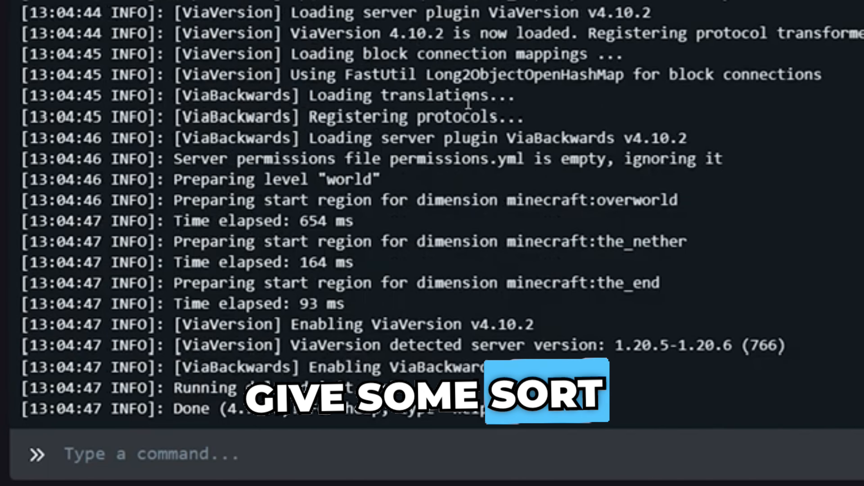
left_click_drag(622, 95, 28, 22)
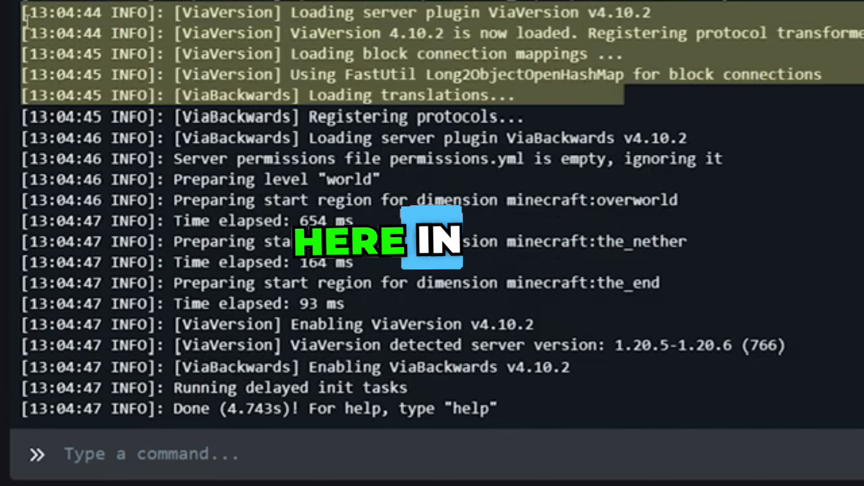
left_click(340, 90)
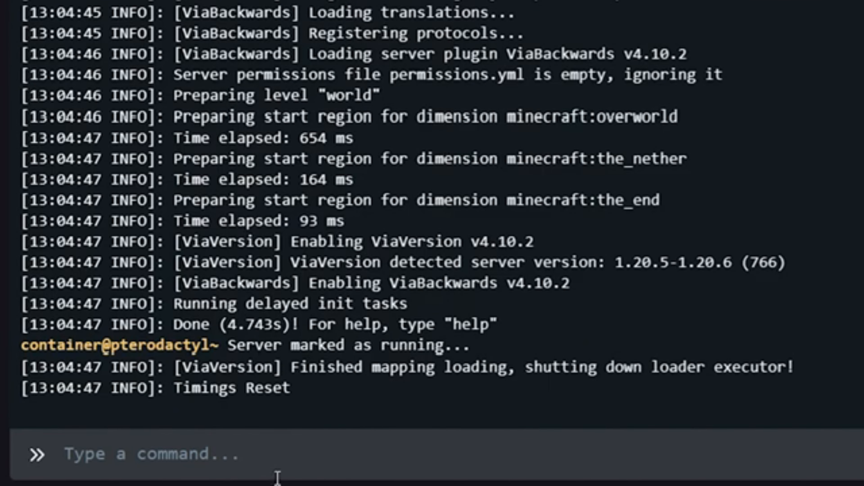
Run the plugins command in the server console and check the listed Bukkit plugins against the startup log.
left_click(276, 471)
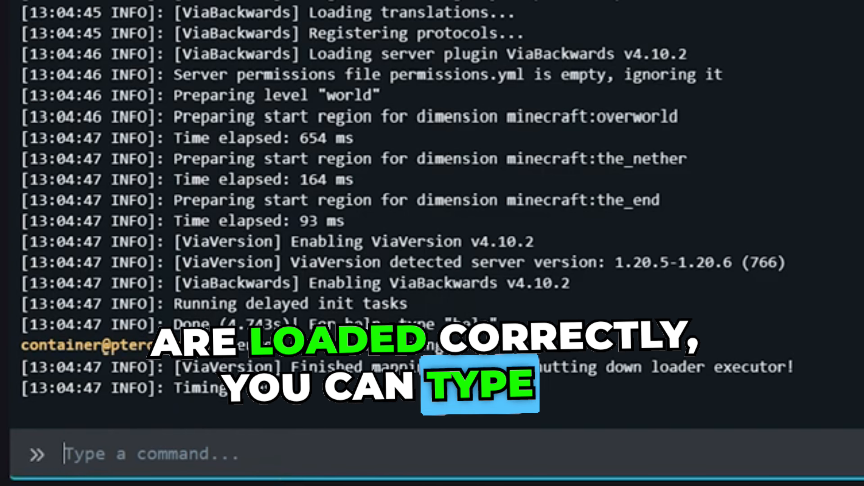
type("plugins")
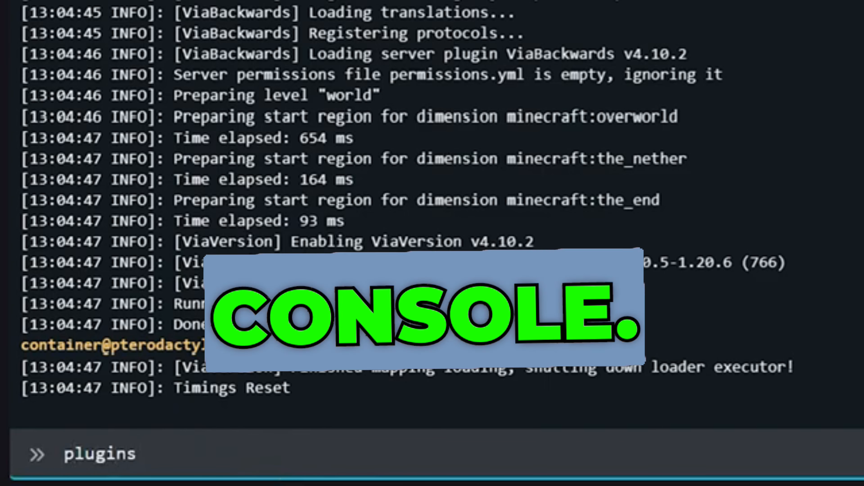
key("Return")
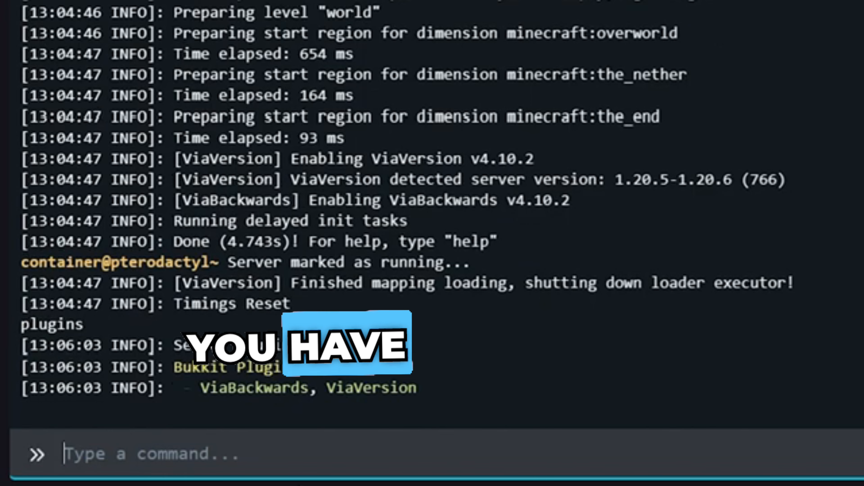
mouse_move(201, 388)
left_mouse_down()
mouse_move(313, 379)
mouse_move(438, 384)
left_mouse_up()
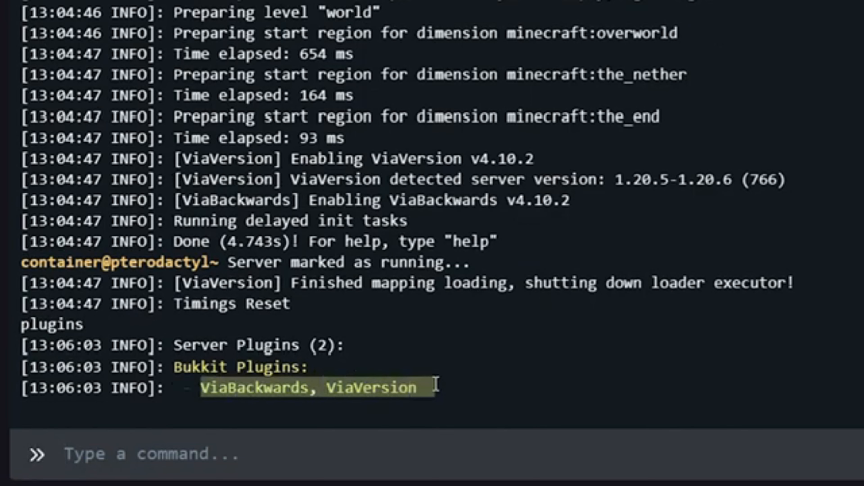
left_click(438, 384)
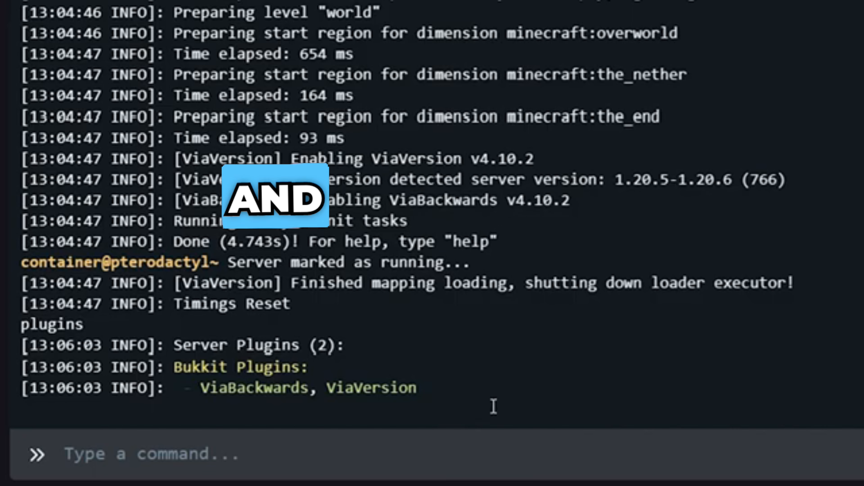
scroll(601, 222, "up", 5)
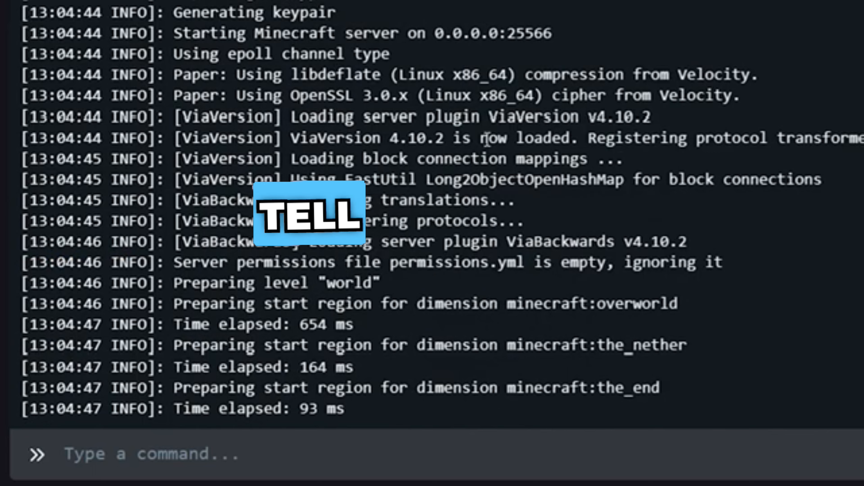
scroll(488, 138, "down", 5)
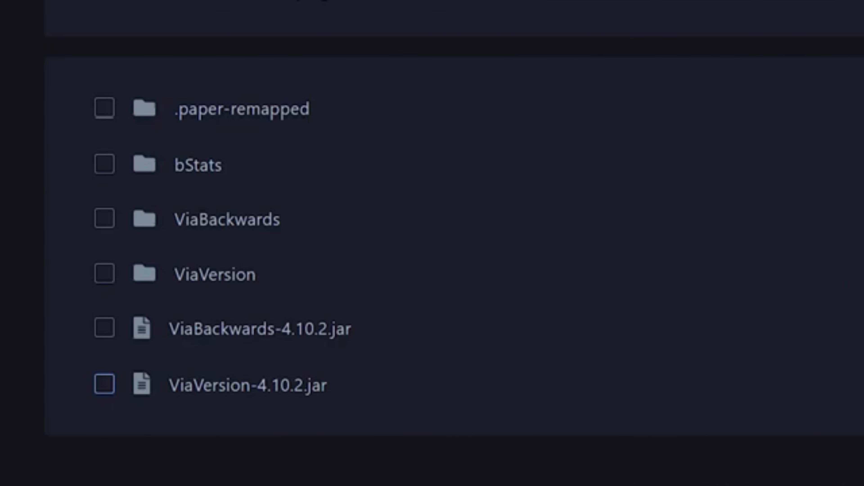
Select ViaVersion-4.10.2.jar in the server's plugins folder.
left_click(104, 385)
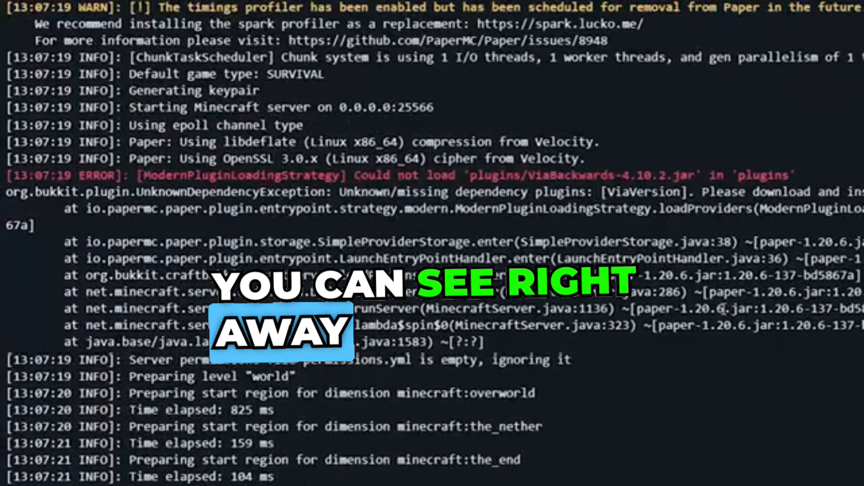
Examine the console's startup error for ViaBackwards-4.10.2.jar and its stack trace to find the cause.
mouse_move(514, 341)
left_mouse_down()
mouse_move(265, 325)
mouse_move(42, 161)
mouse_move(8, 174)
left_mouse_up()
mouse_move(354, 175)
left_mouse_down()
mouse_move(547, 177)
mouse_move(519, 176)
left_mouse_up()
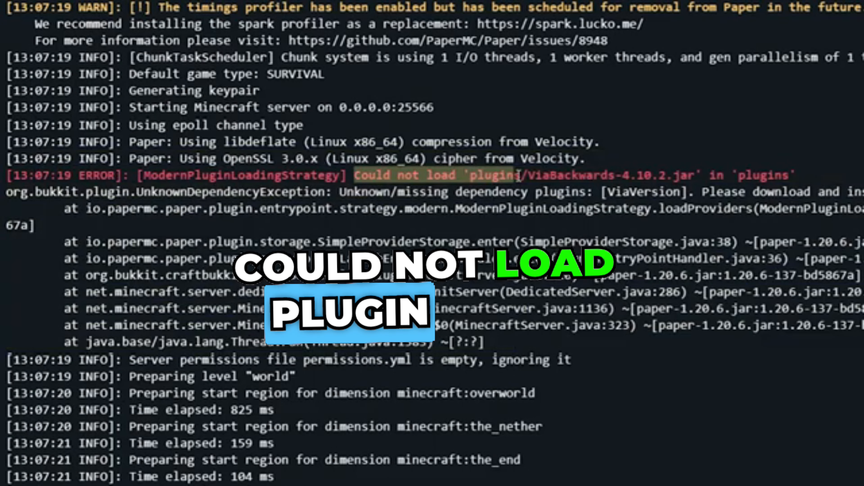
left_click_drag(573, 173, 618, 173)
left_click_drag(527, 342, 7, 191)
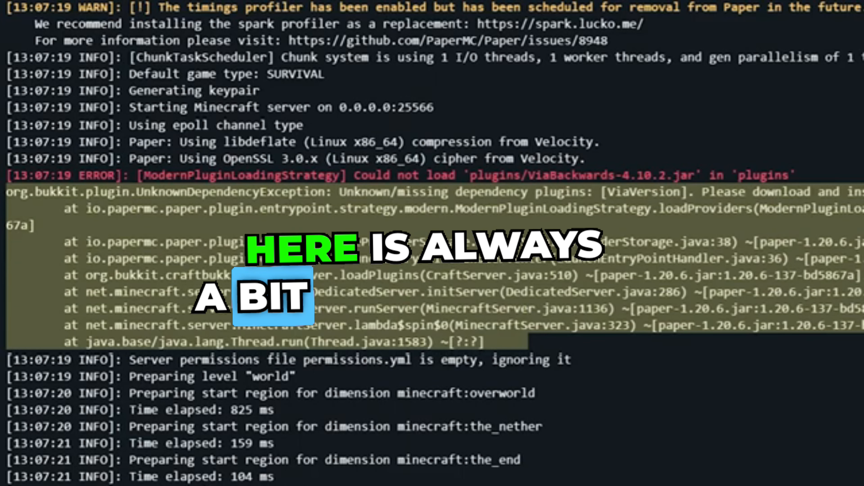
left_click(179, 259)
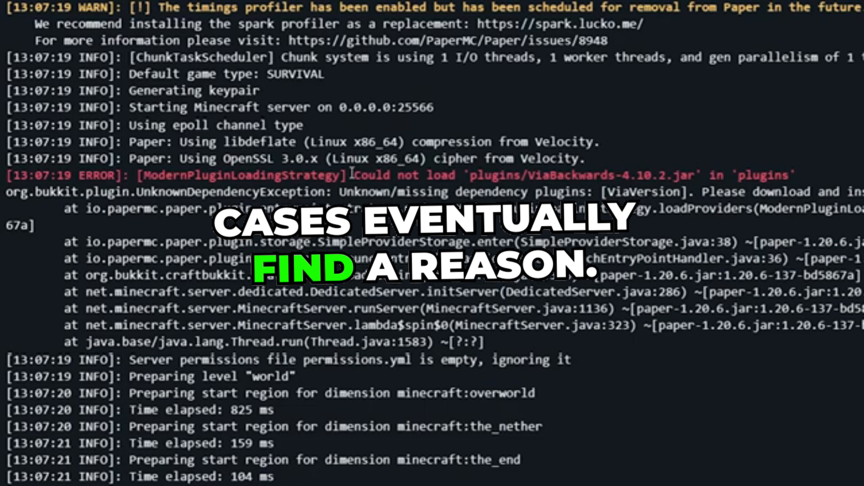
left_click_drag(368, 188, 451, 195)
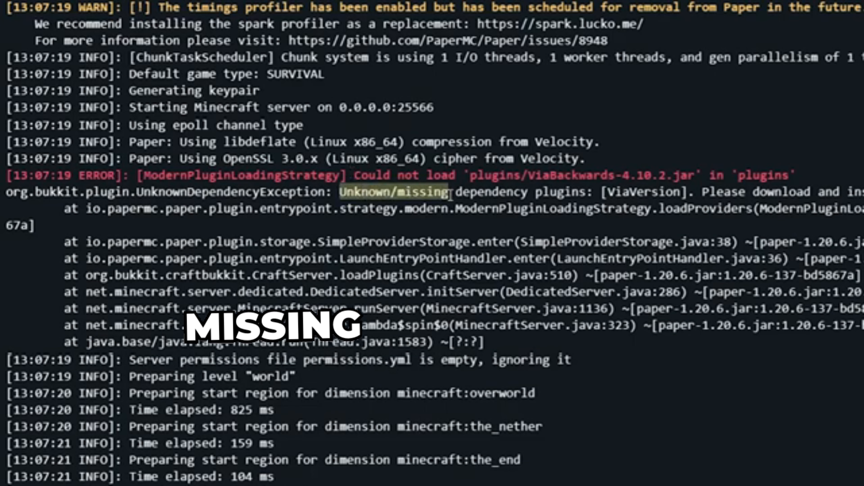
left_click_drag(517, 186, 687, 193)
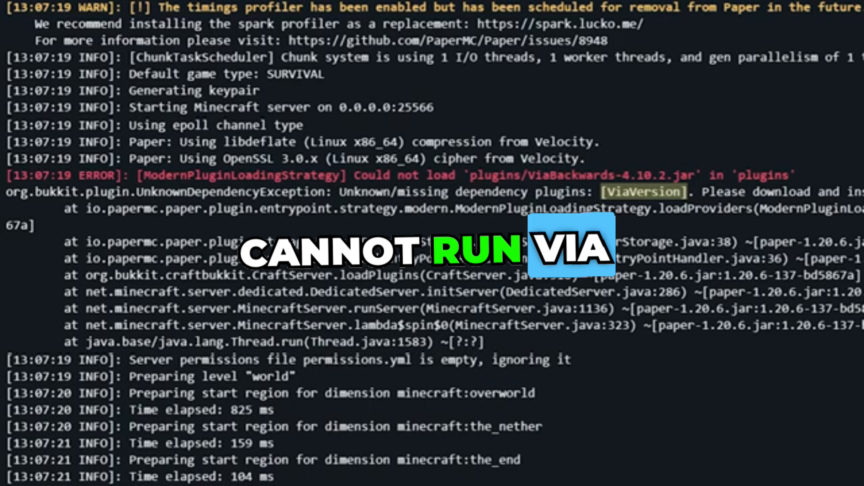
Run the plugins command in the server console again and check the status of the ViaBackwards entry.
type("plugins")
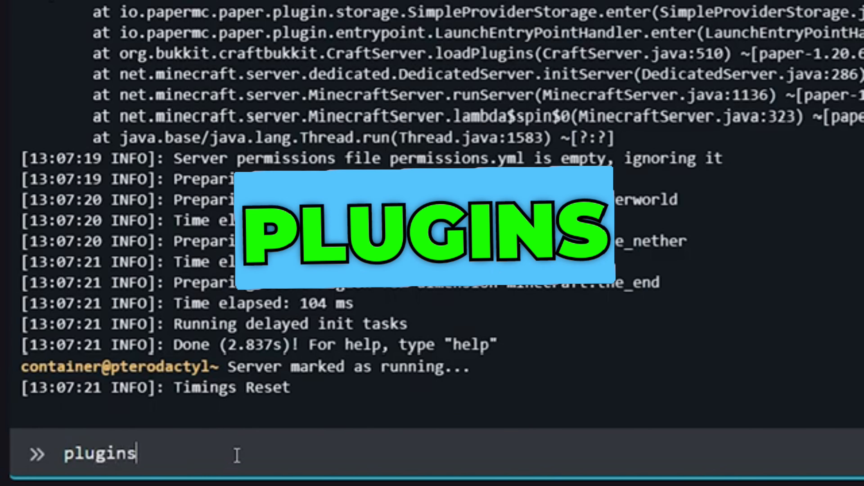
key("Return")
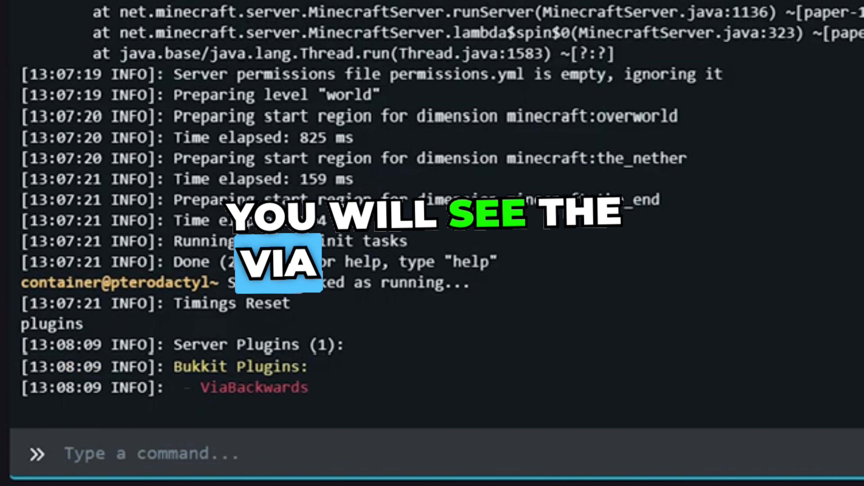
left_click_drag(280, 395, 196, 391)
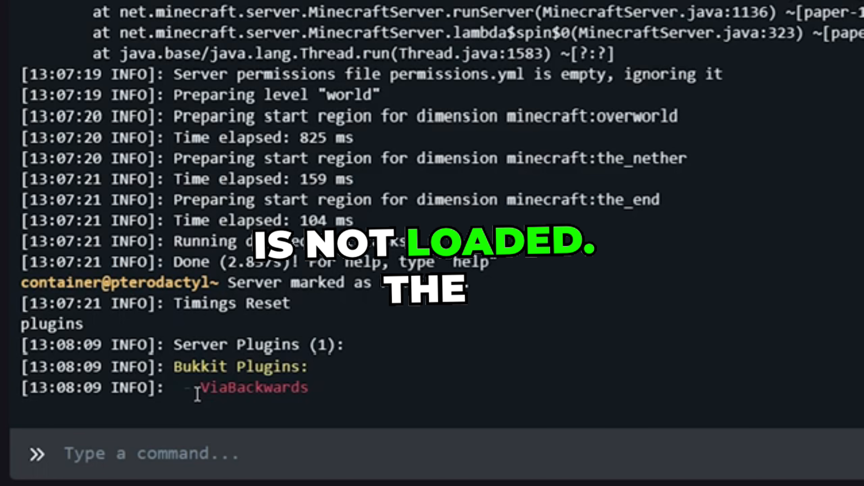
left_click_drag(308, 367, 255, 388)
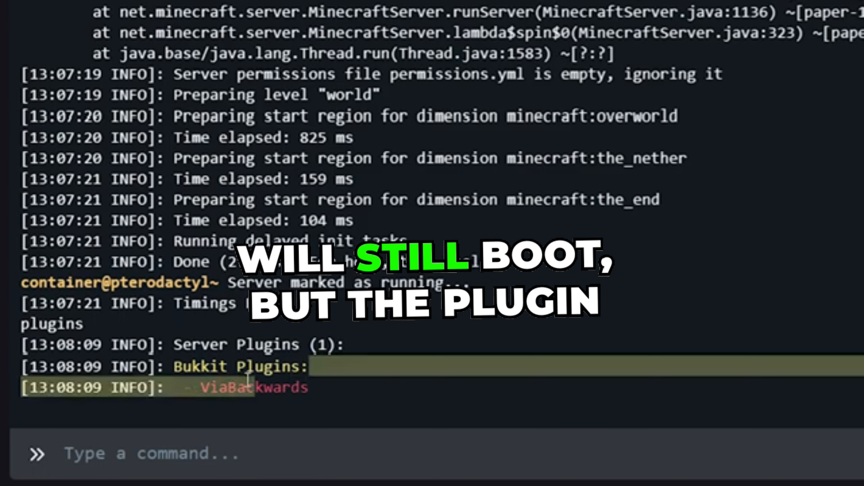
left_click(211, 392)
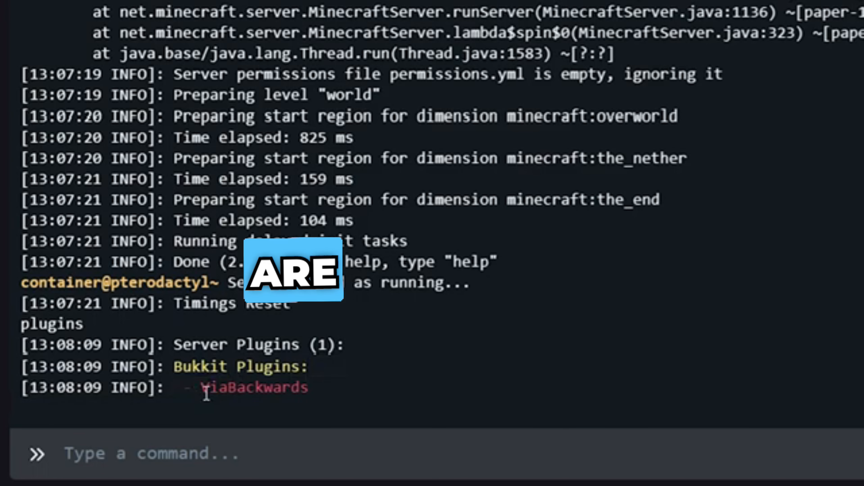